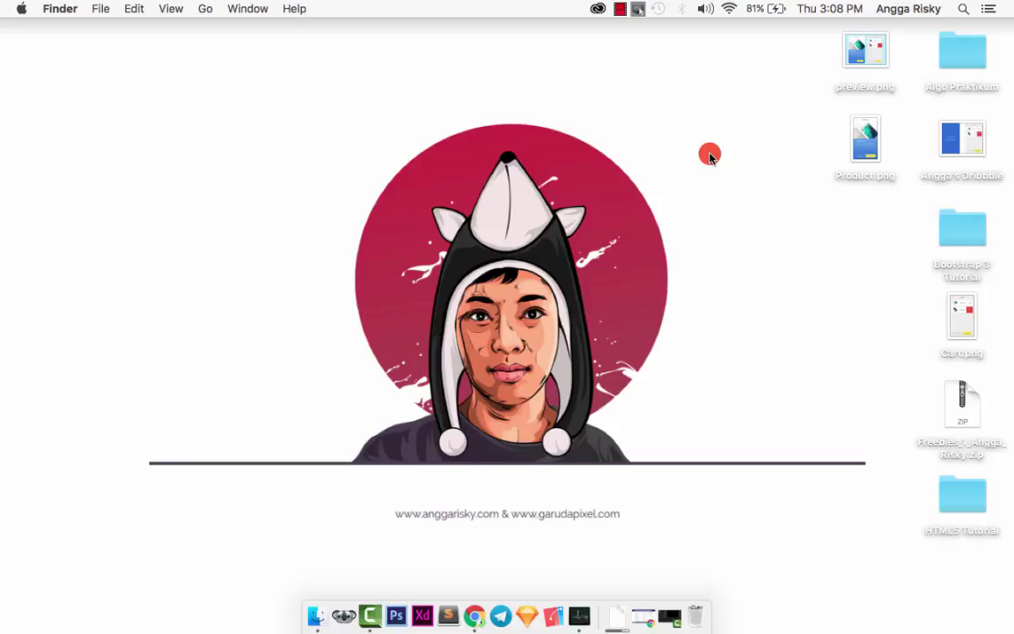
# Launch Sketch and open the iOS UI Design template from the Templates list
pyautogui.click(528, 613)
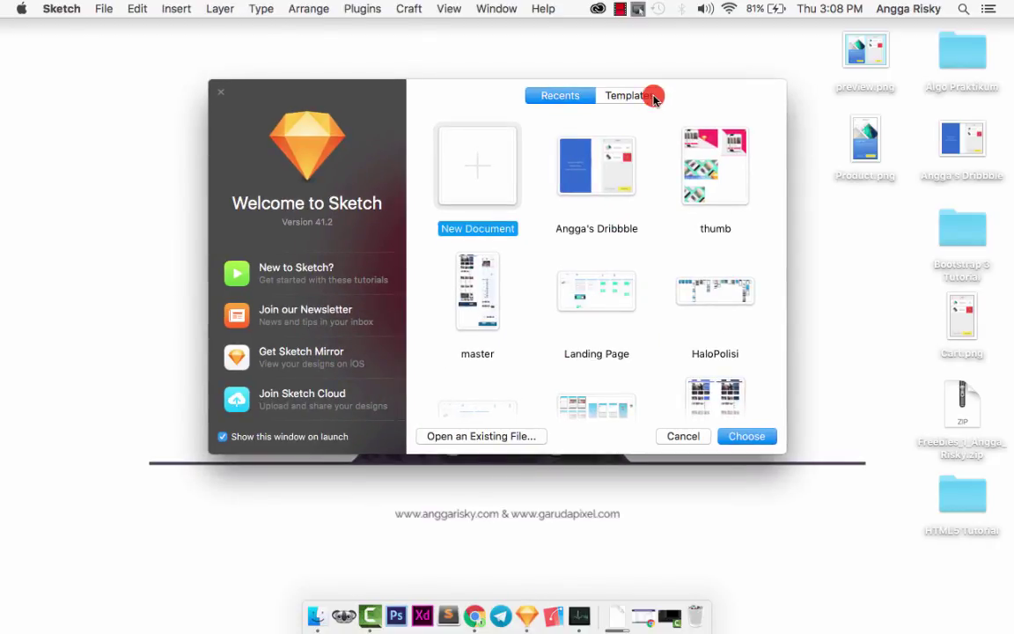
pyautogui.click(634, 95)
pyautogui.click(482, 329)
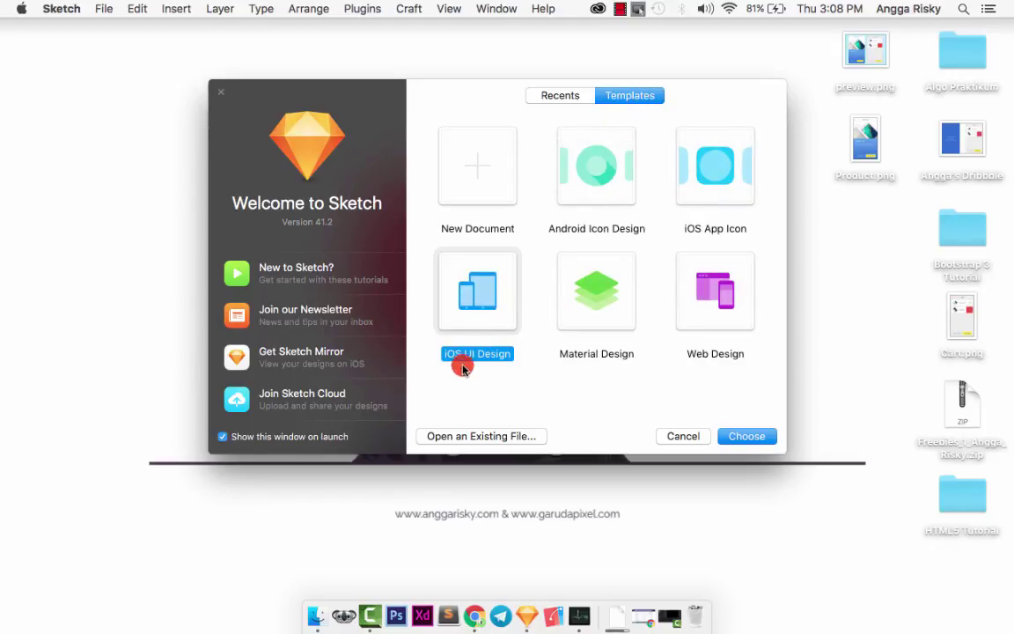
pyautogui.click(728, 440)
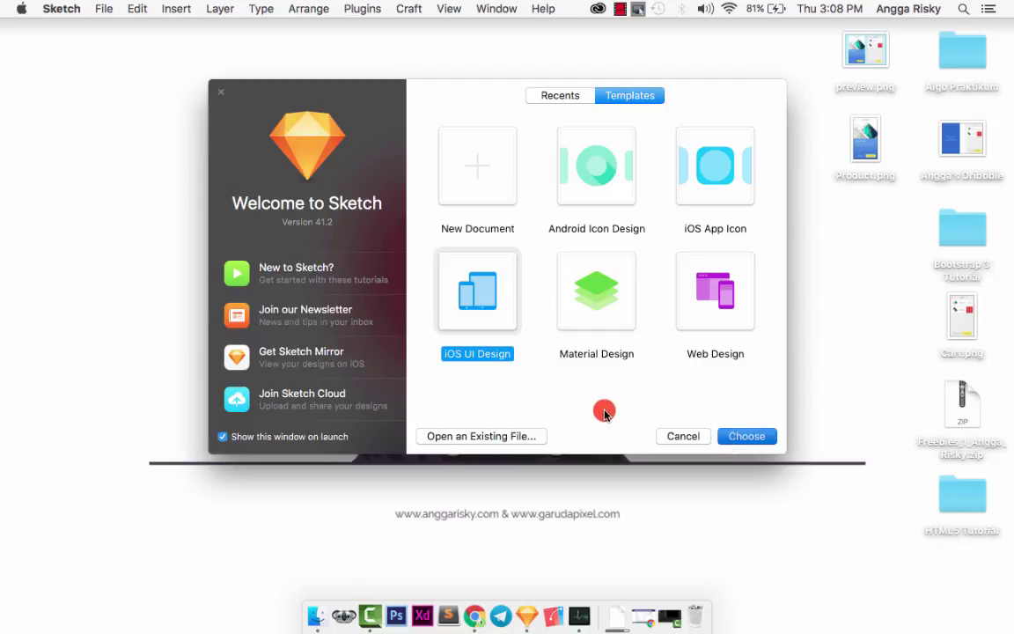
pyautogui.scroll(-1, 484, 323)
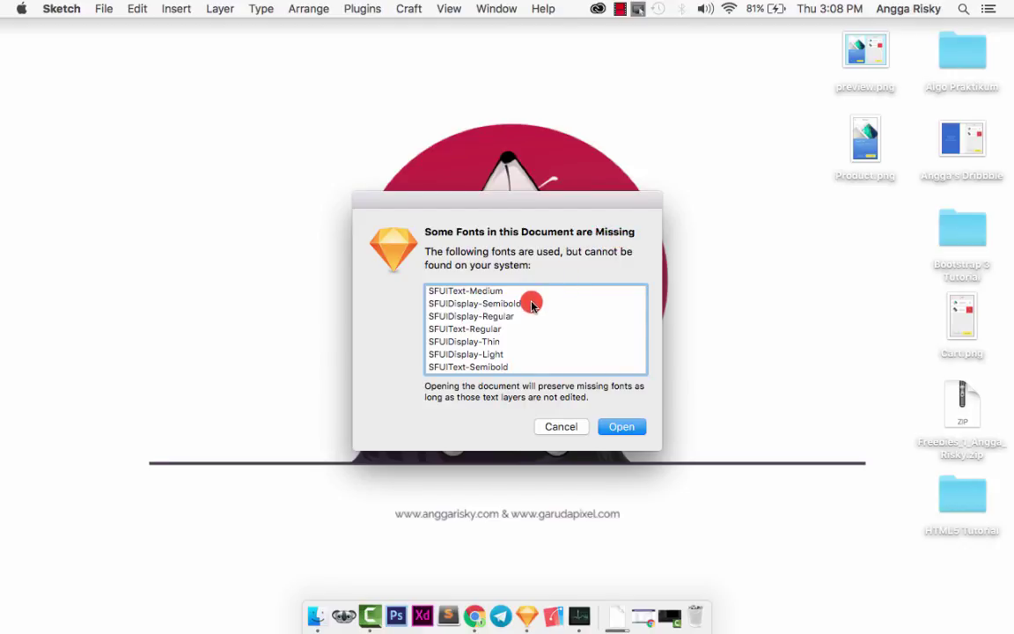
# Cancel Sketch's missing-fonts warning and return to the SanFranciscoFont page in Chrome
pyautogui.click(561, 427)
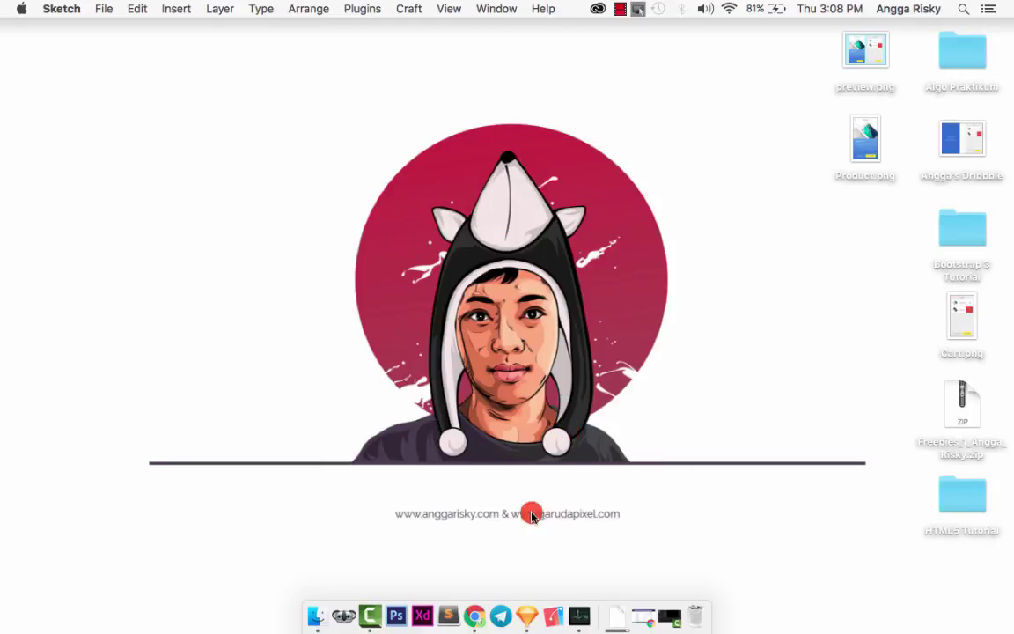
pyautogui.click(474, 616)
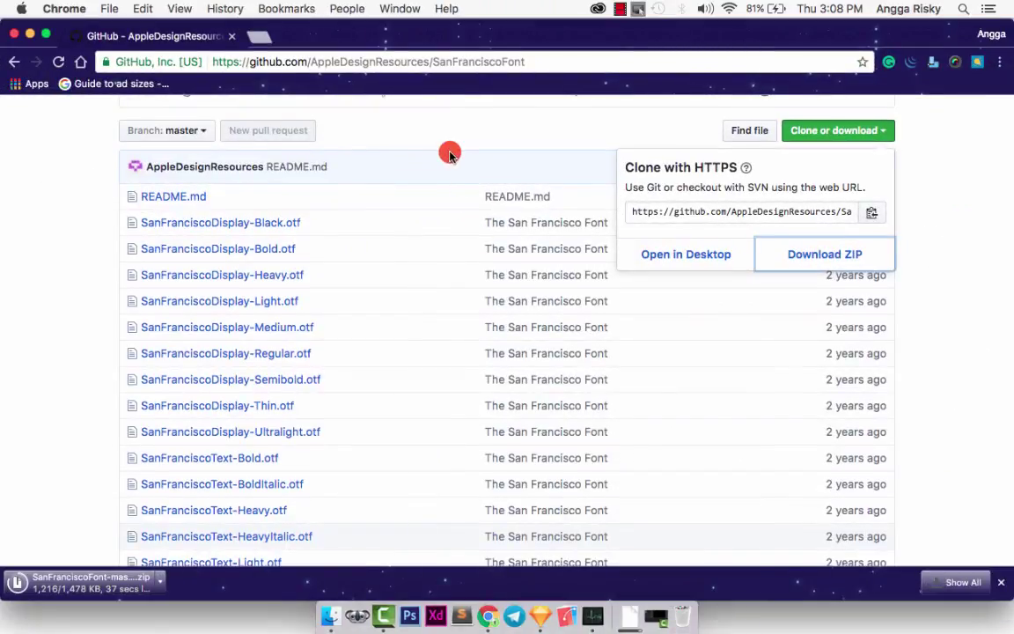
pyautogui.scroll(2, 449, 153)
pyautogui.scroll(5, 449, 153)
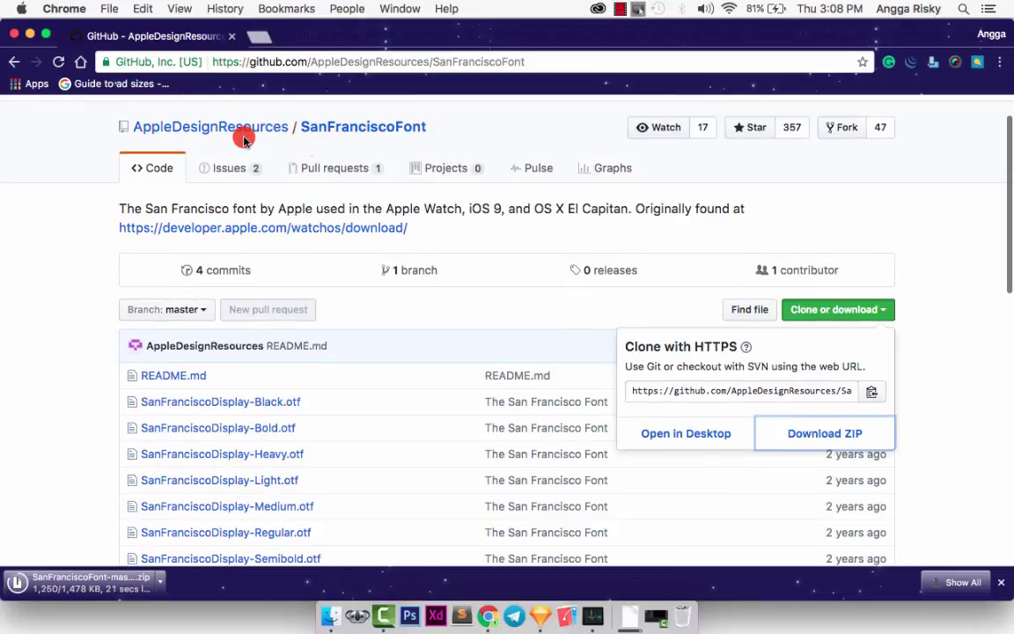
# Download the SanFranciscoFont repository as a ZIP via Clone or download
pyautogui.click(368, 146)
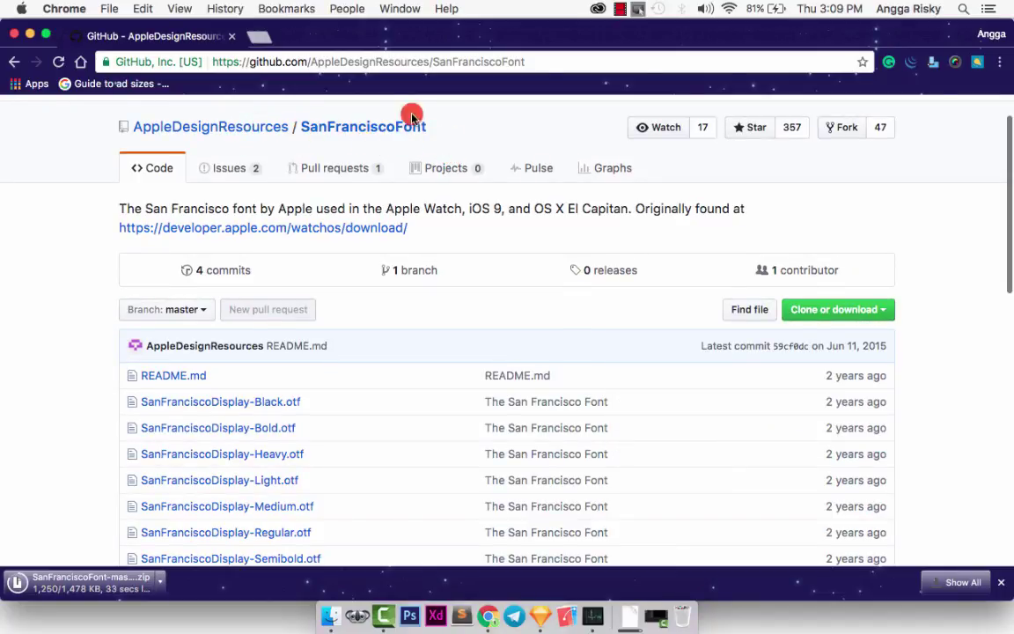
pyautogui.scroll(-1, 479, 185)
pyautogui.scroll(-5, 479, 185)
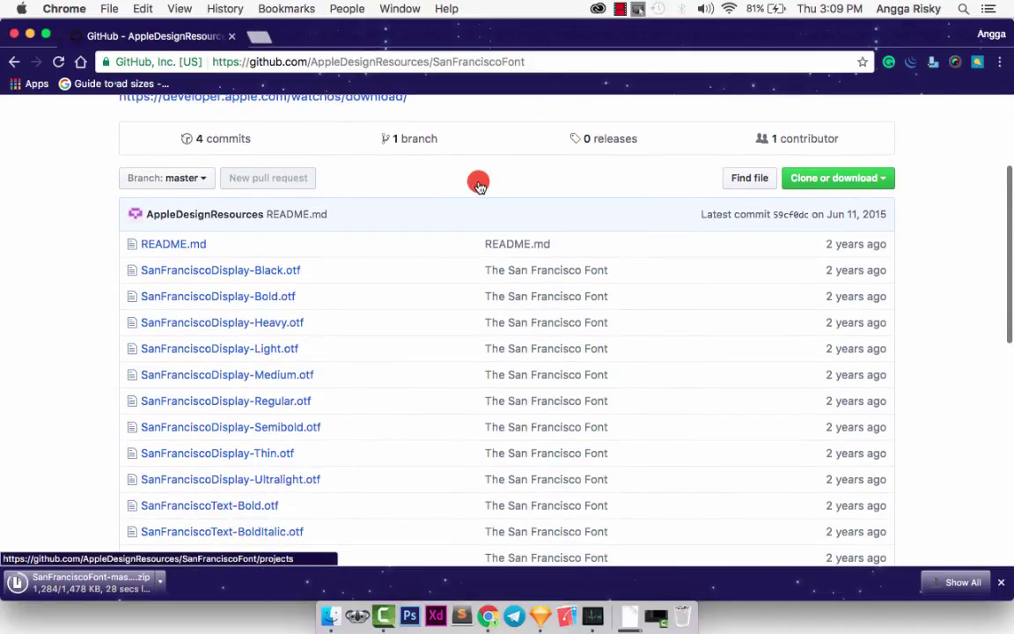
pyautogui.scroll(-8, 361, 240)
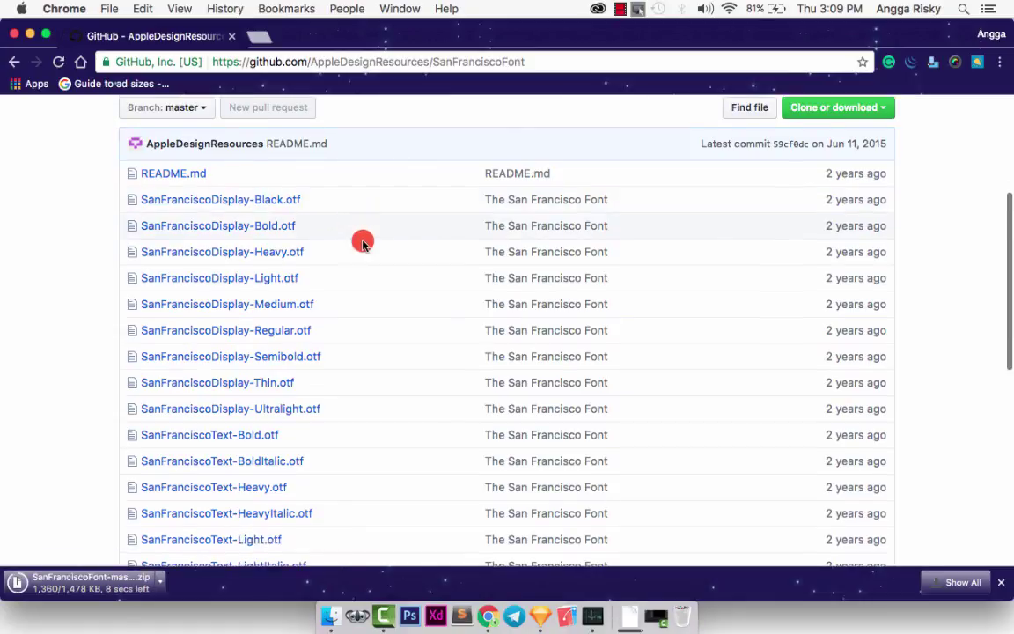
pyautogui.scroll(15, 362, 243)
pyautogui.scroll(-1, 362, 243)
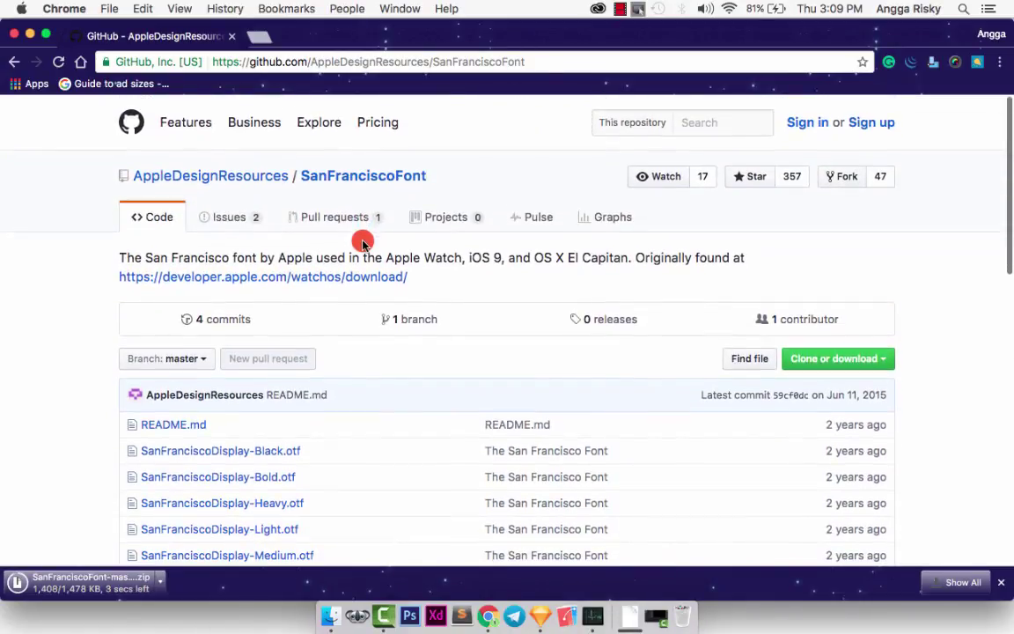
pyautogui.click(841, 357)
pyautogui.scroll(-2, 847, 356)
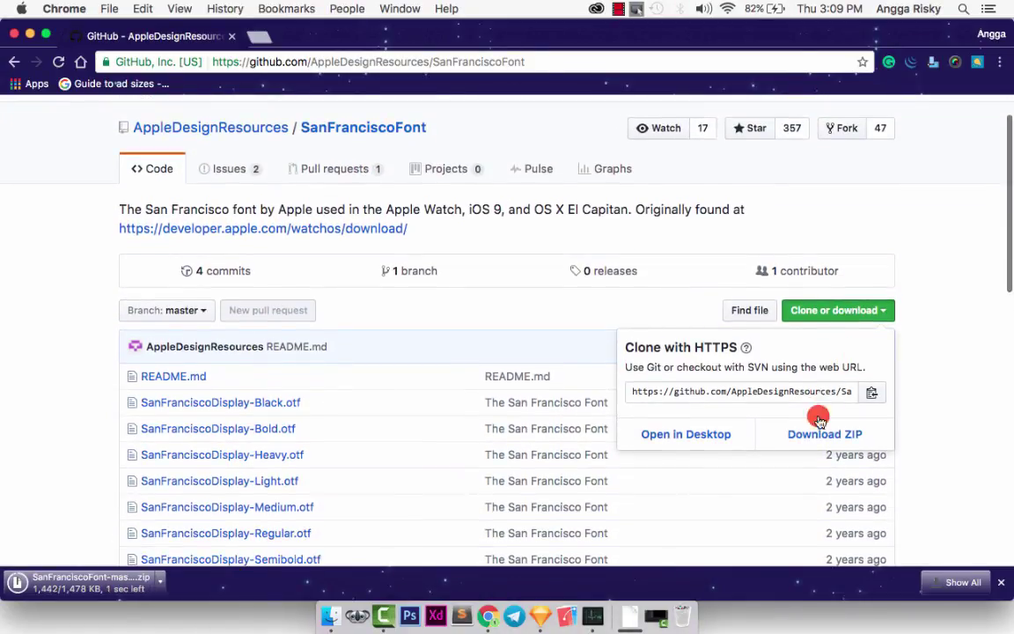
pyautogui.click(906, 305)
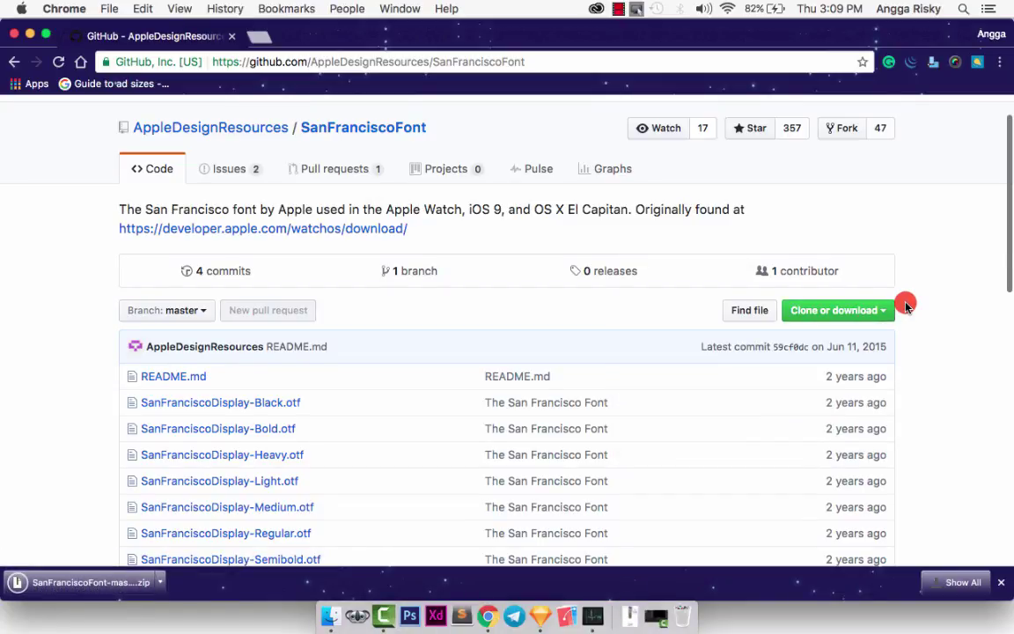
# Unpack the font ZIP, select all .otf files in SanFranciscoFont-master, and open Spotlight
pyautogui.click(90, 578)
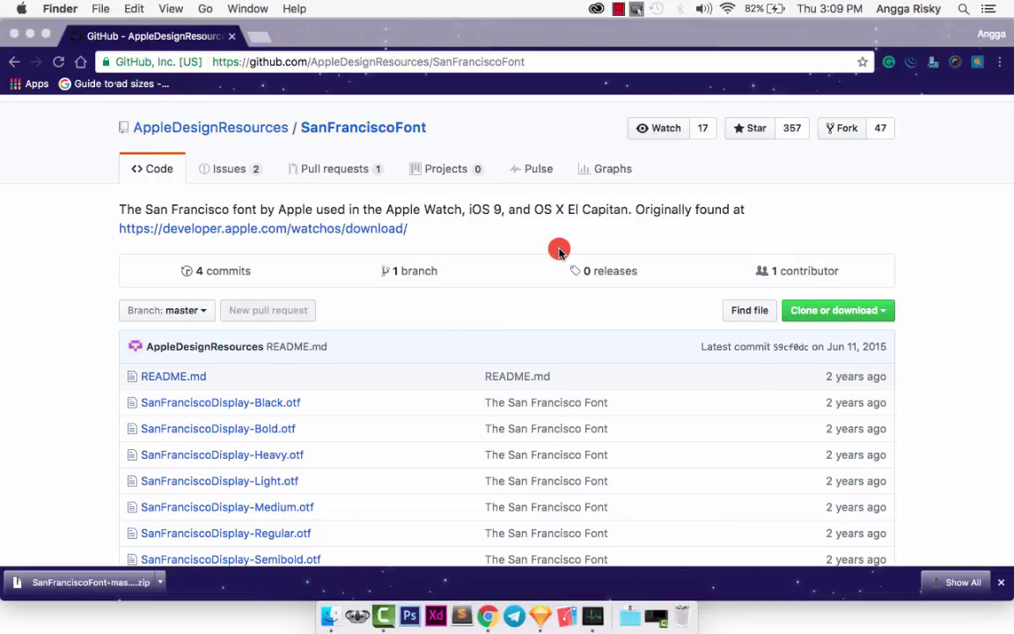
pyautogui.click(498, 151)
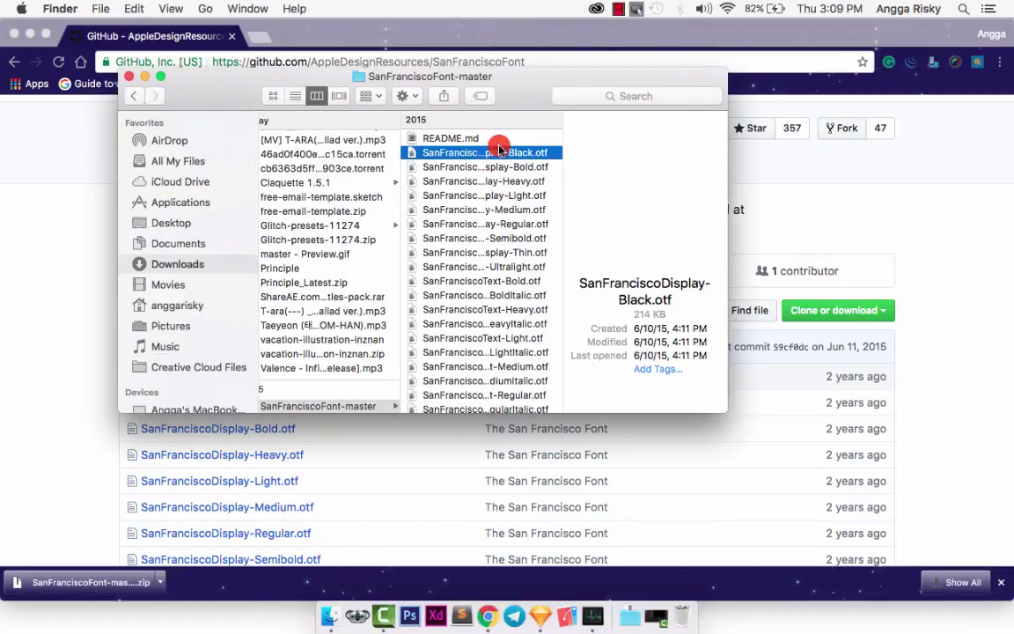
pyautogui.scroll(-2, 483, 189)
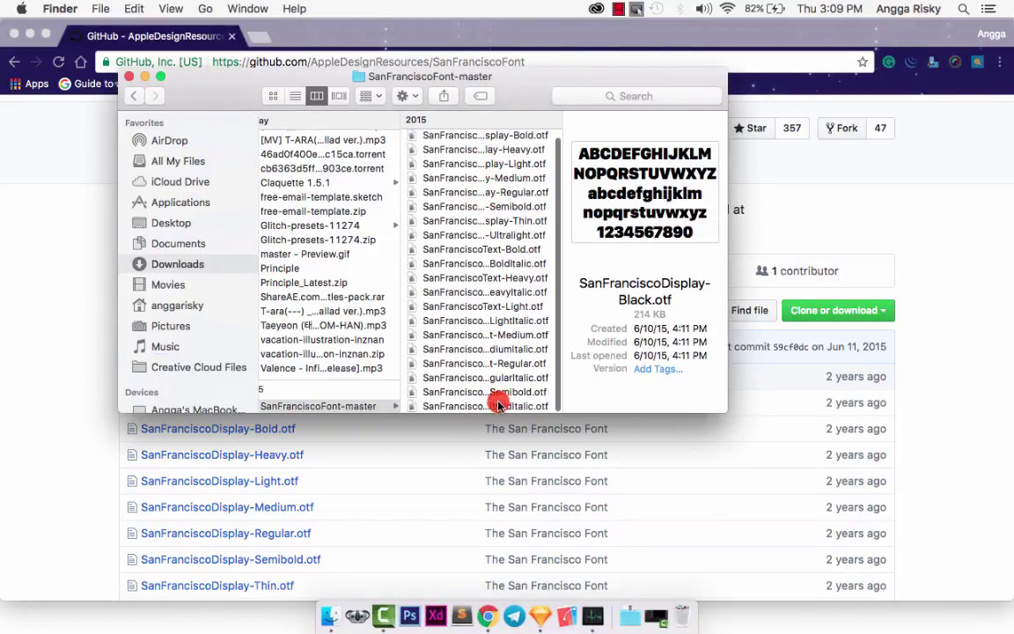
pyautogui.keyDown('shift'); pyautogui.click(555, 403); pyautogui.keyUp('shift')
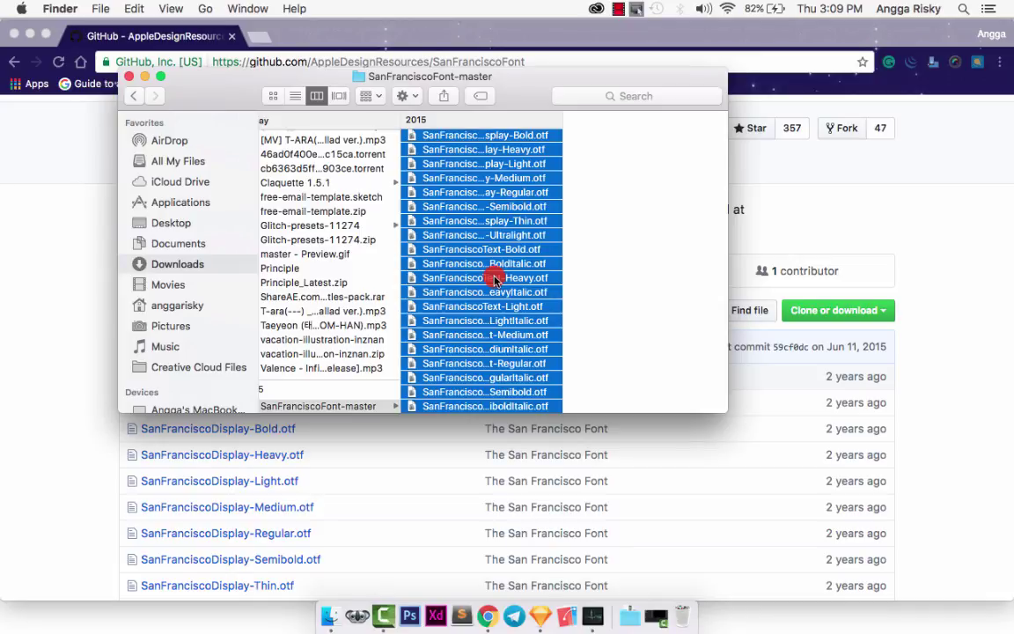
pyautogui.press('super+Return')
pyautogui.scroll(2, 510, 197)
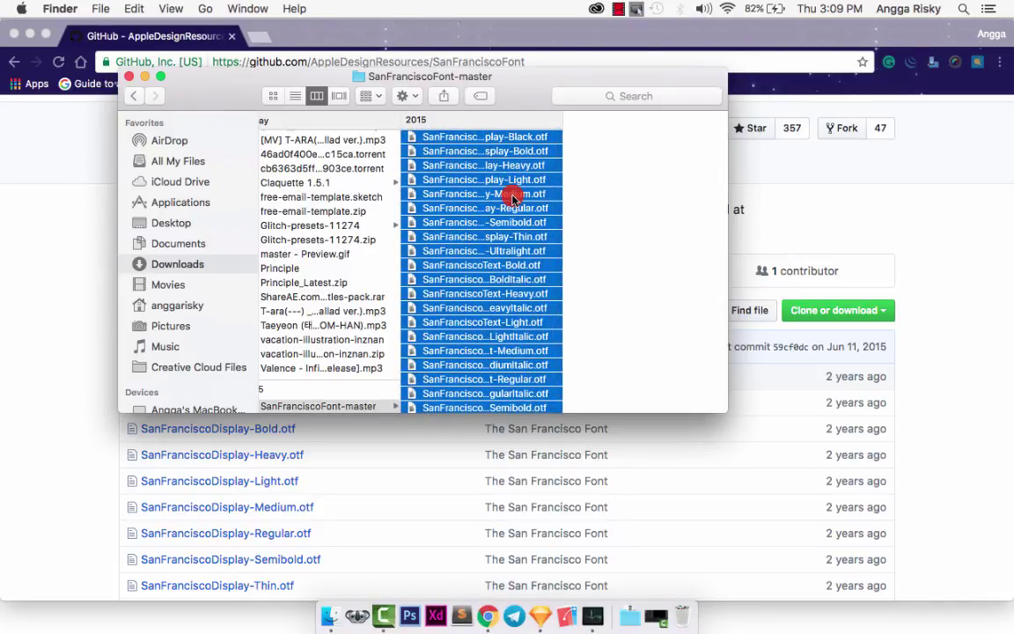
pyautogui.press('super+space')
# Launch Font Book by searching 'font' in Spotlight
pyautogui.write('font')
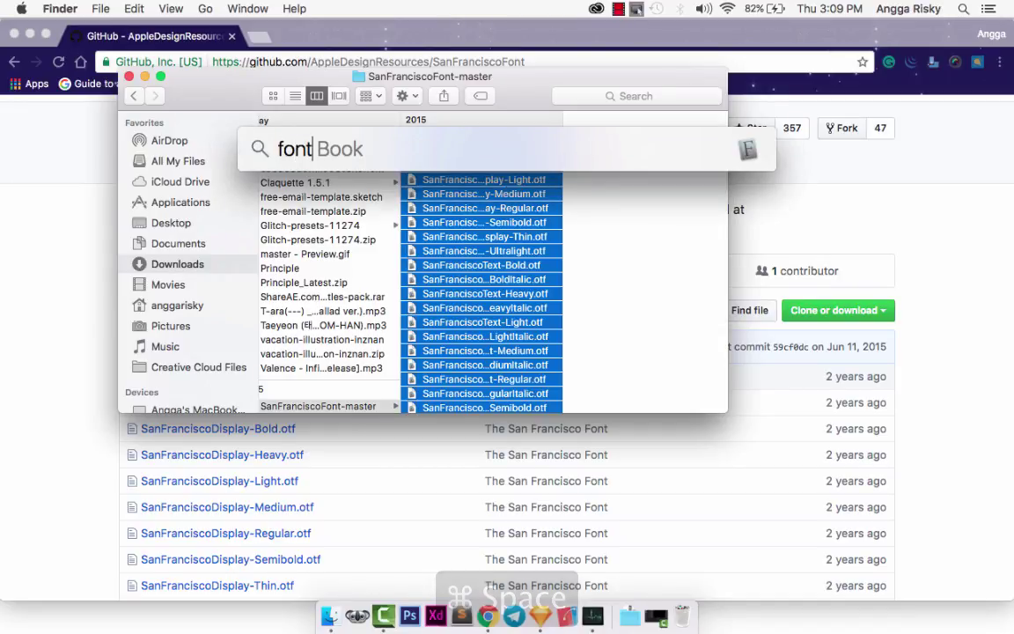
pyautogui.press('Return')
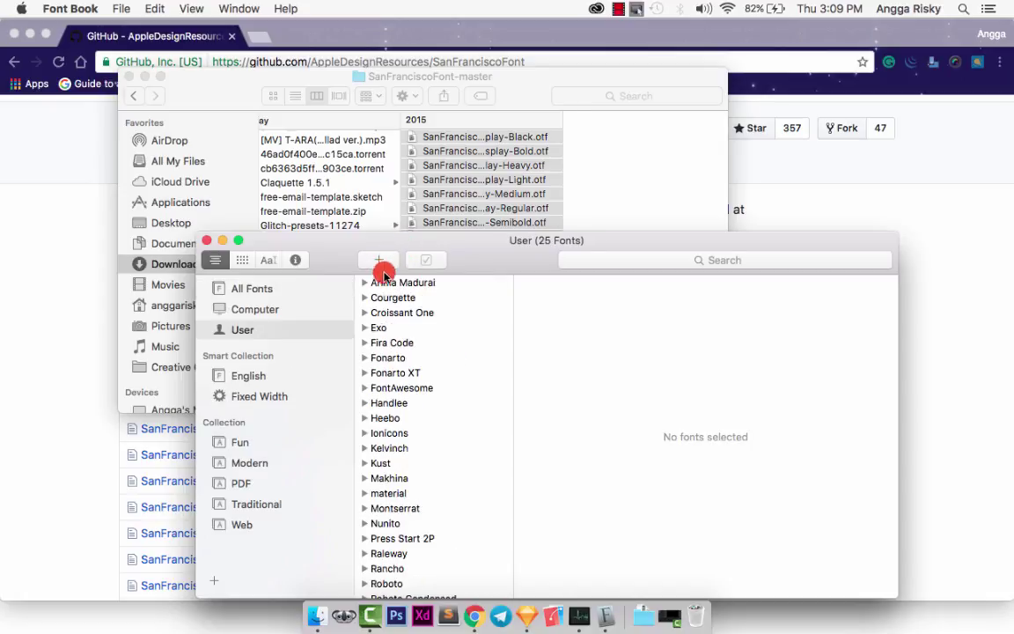
pyautogui.moveTo(464, 254); pyautogui.dragTo(473, 152)
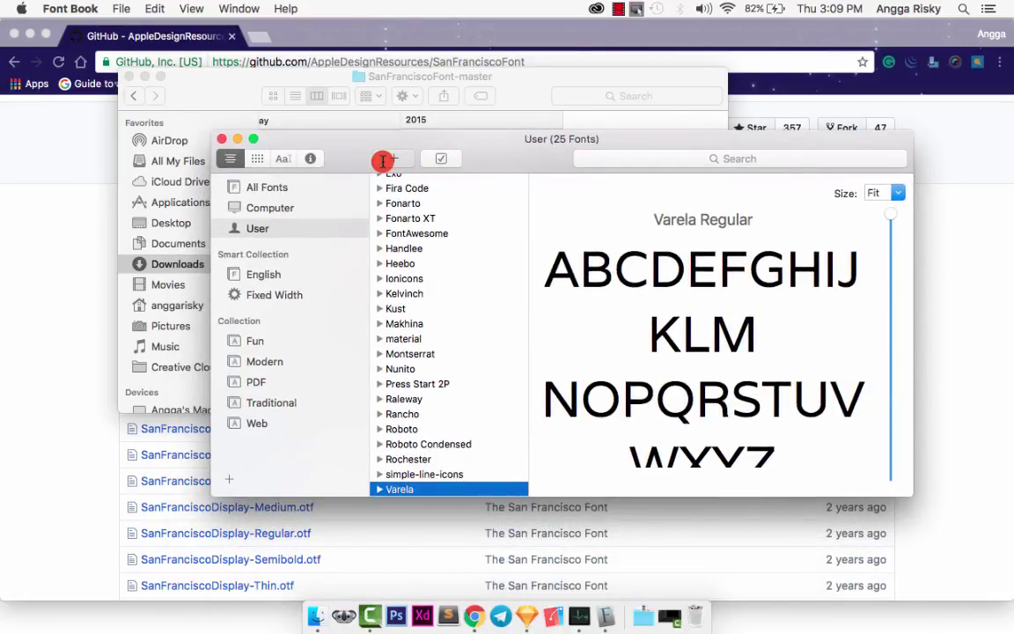
# Install all .otf files from Downloads/SanFranciscoFont-master in Font Book, then close it
pyautogui.click(384, 160)
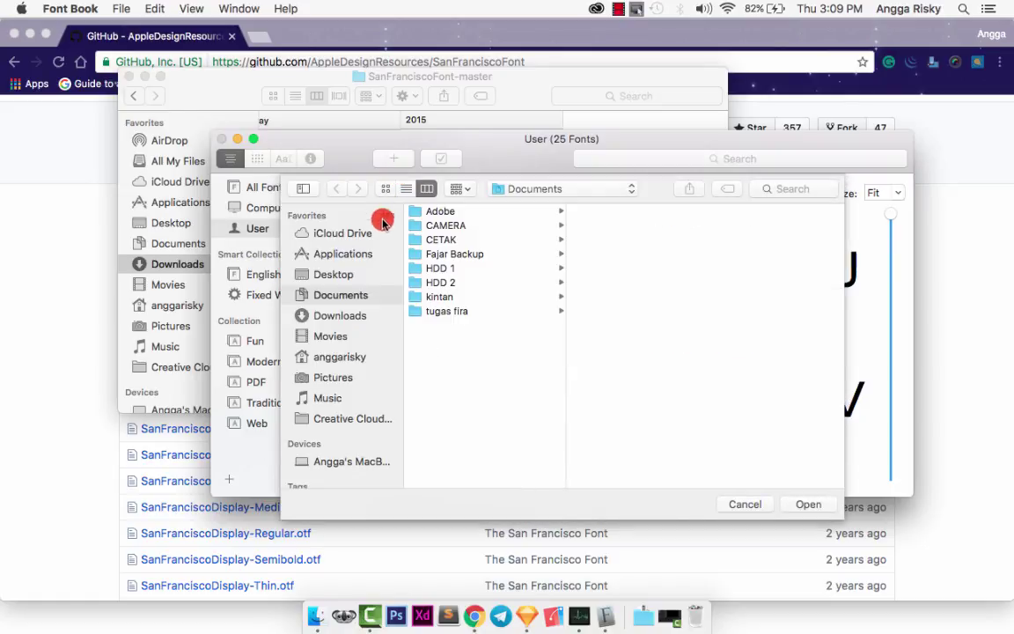
pyautogui.click(355, 318)
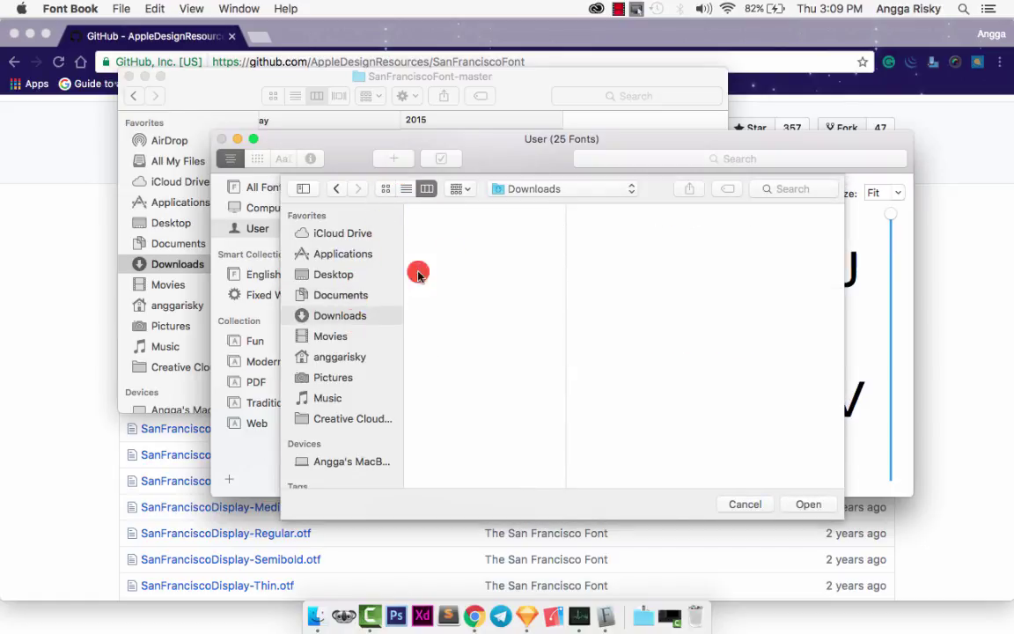
pyautogui.scroll(-2, 529, 330)
pyautogui.scroll(-6, 495, 330)
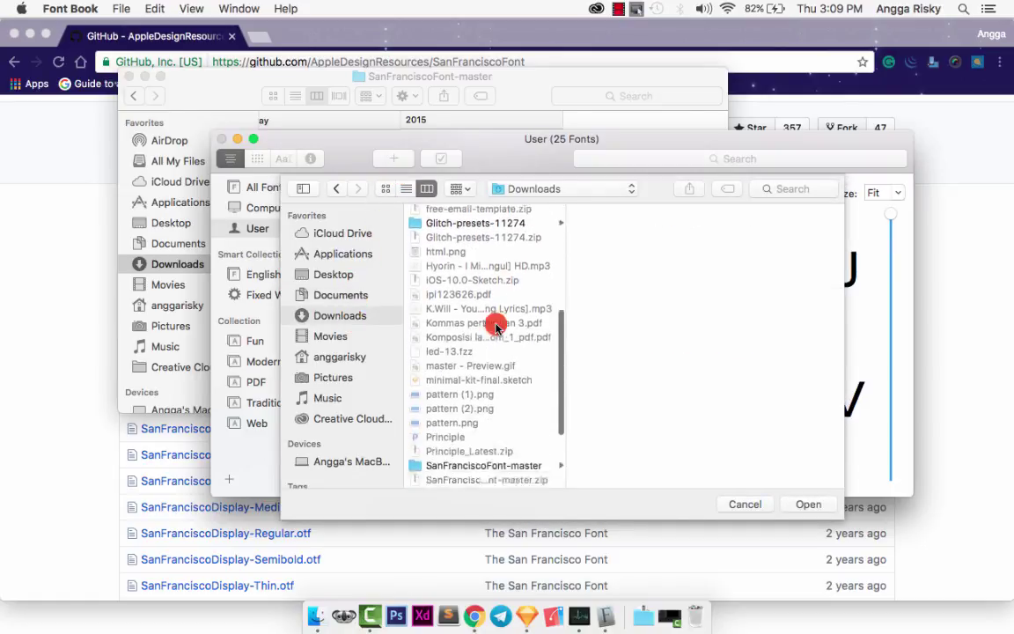
pyautogui.click(494, 353)
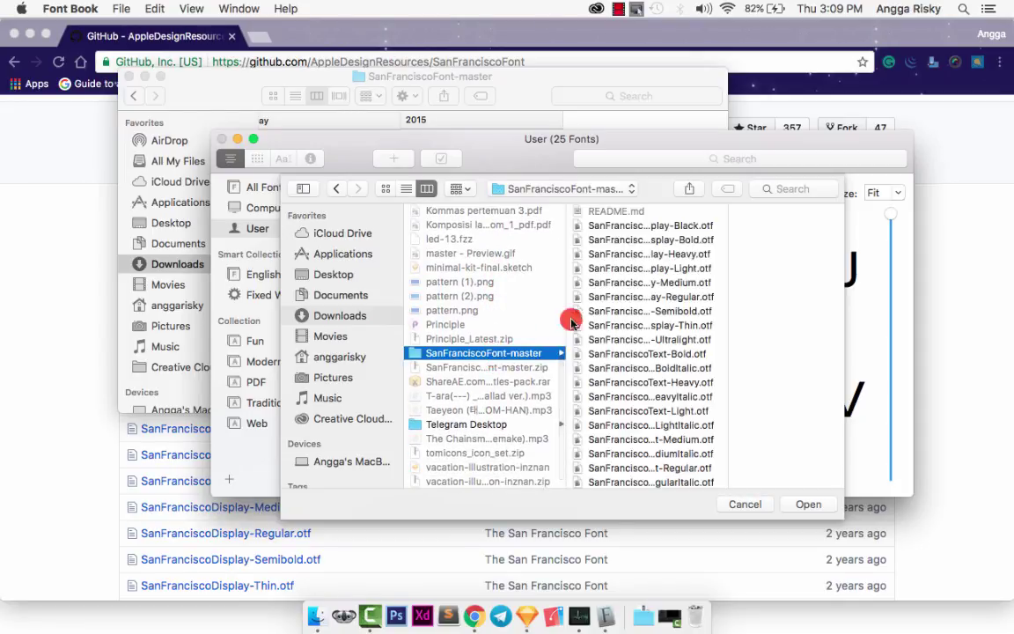
pyautogui.click(602, 226)
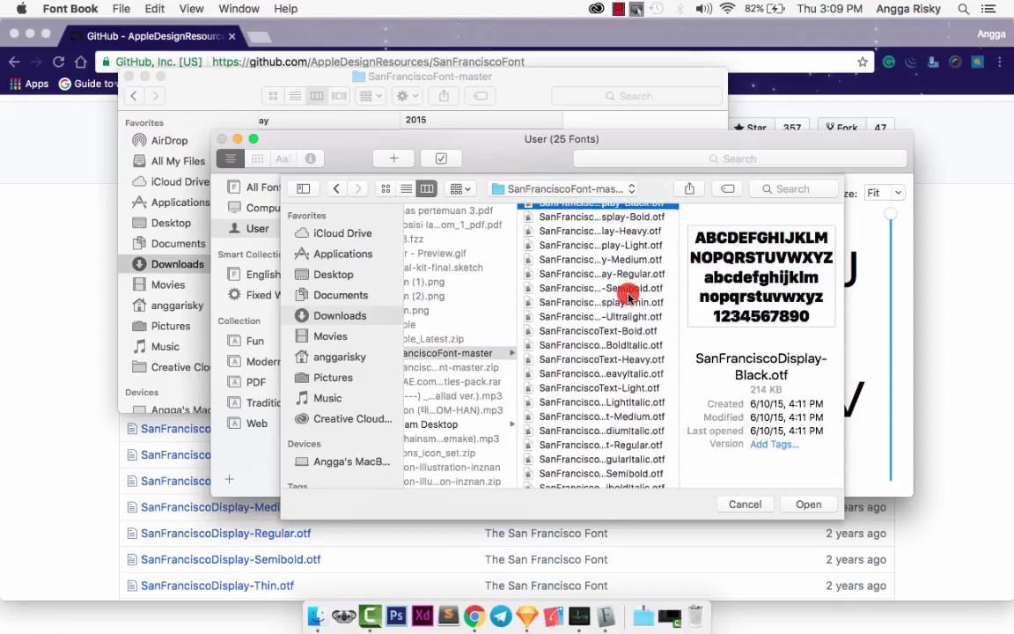
pyautogui.scroll(-1, 627, 291)
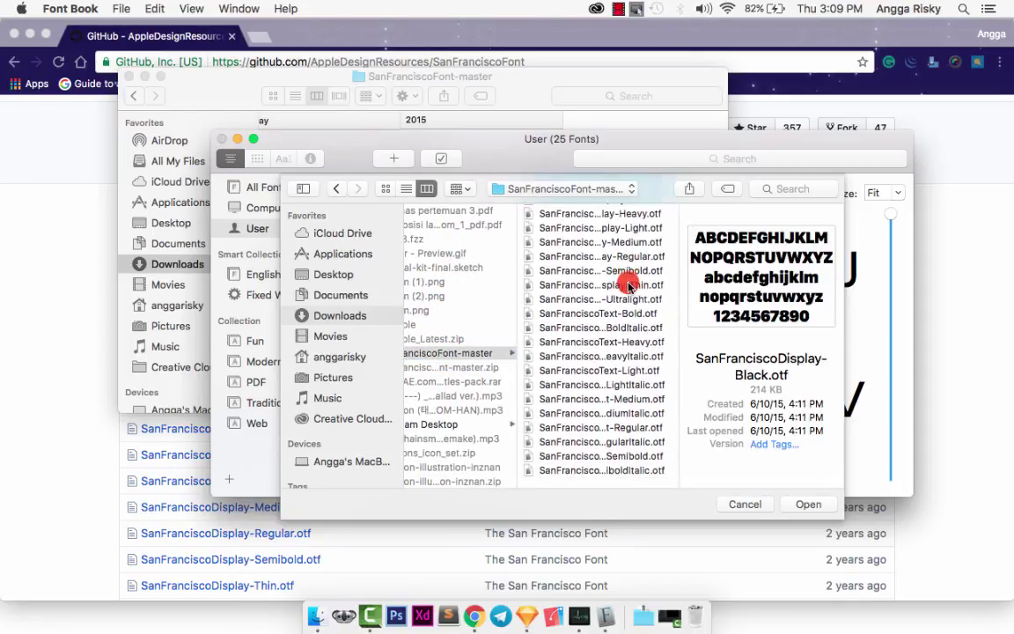
pyautogui.keyDown('shift'); pyautogui.click(623, 483); pyautogui.keyUp('shift')
pyautogui.click(808, 503)
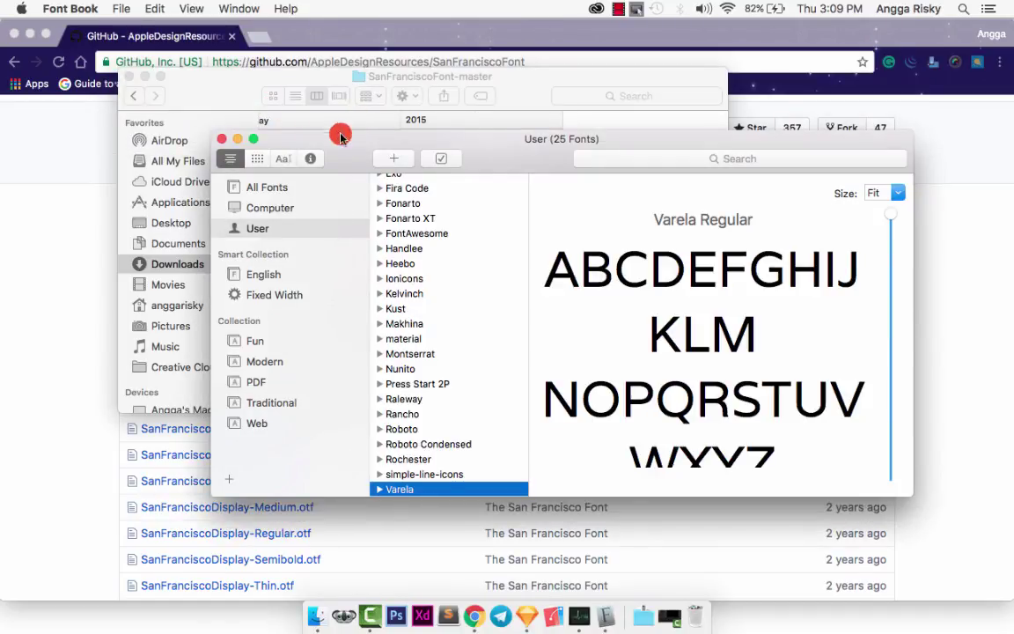
pyautogui.click(223, 141)
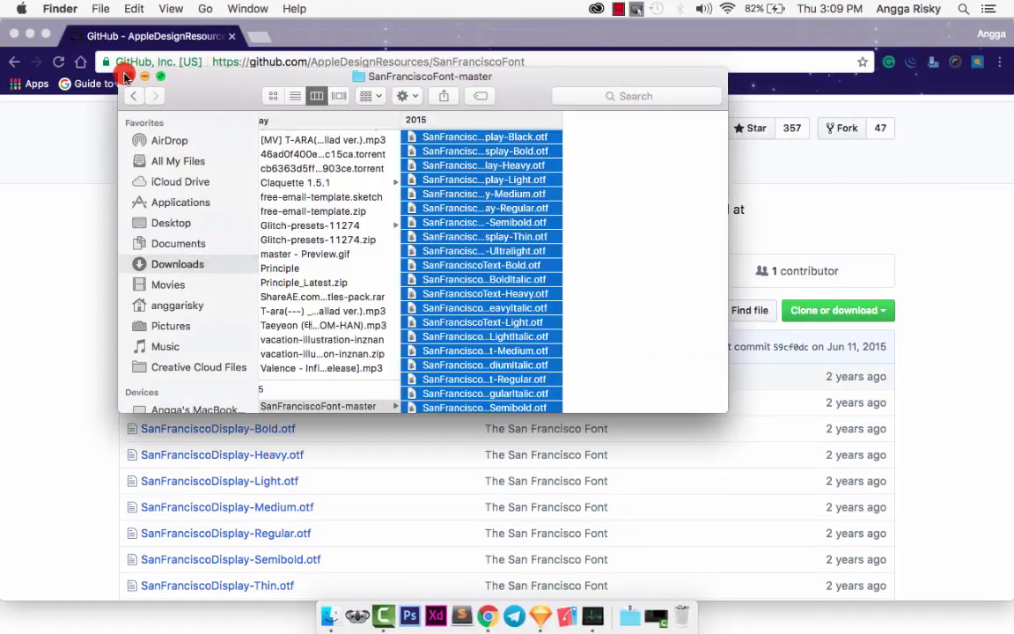
# Close Finder and bring the SanFranciscoFont GitHub page to the front
pyautogui.click(129, 76)
pyautogui.click(110, 130)
pyautogui.scroll(2, 110, 131)
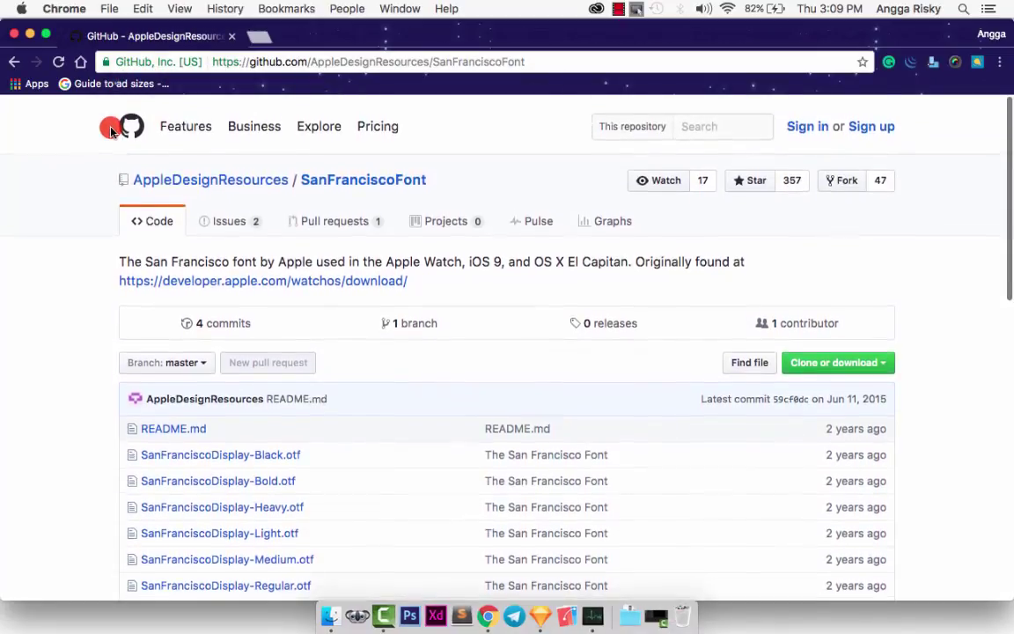
# Select the web address in Chrome's address bar, then relaunch Sketch from the Dock
pyautogui.click(315, 68)
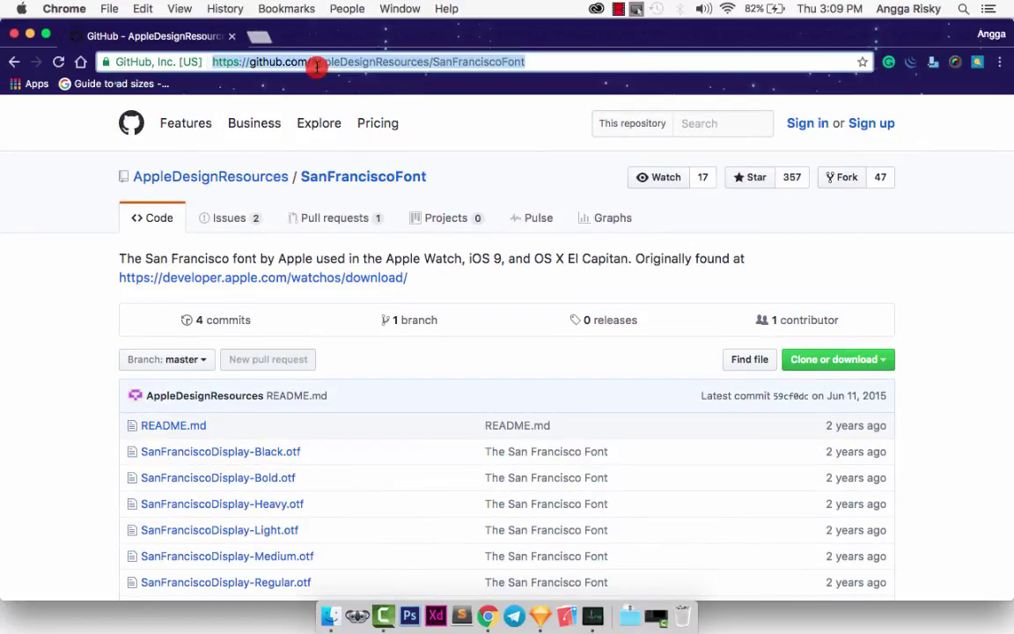
pyautogui.click(422, 60)
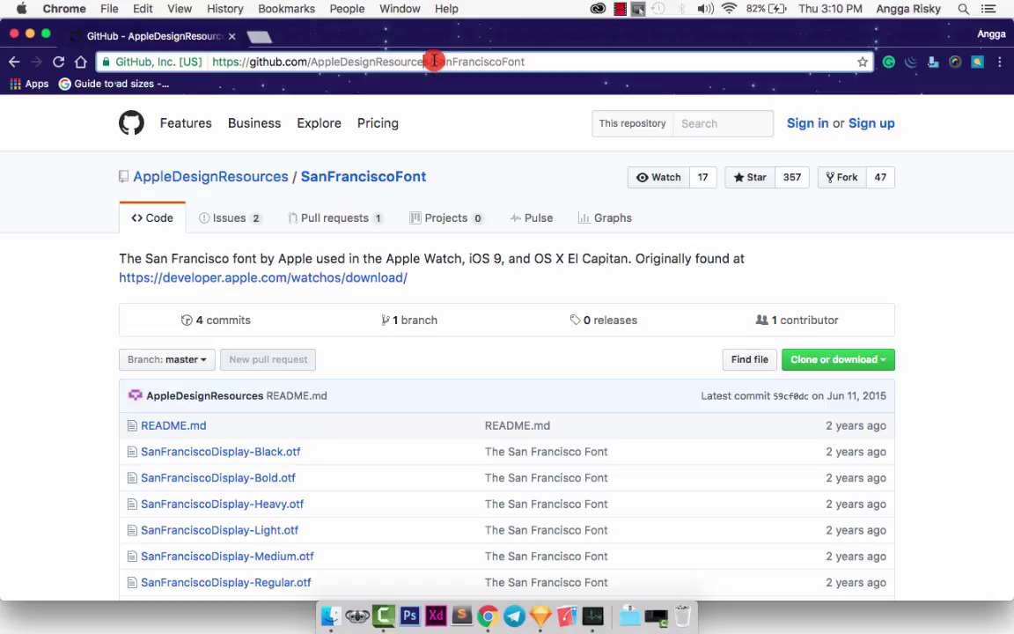
pyautogui.moveTo(434, 60); pyautogui.dragTo(516, 60)
pyautogui.click(528, 61)
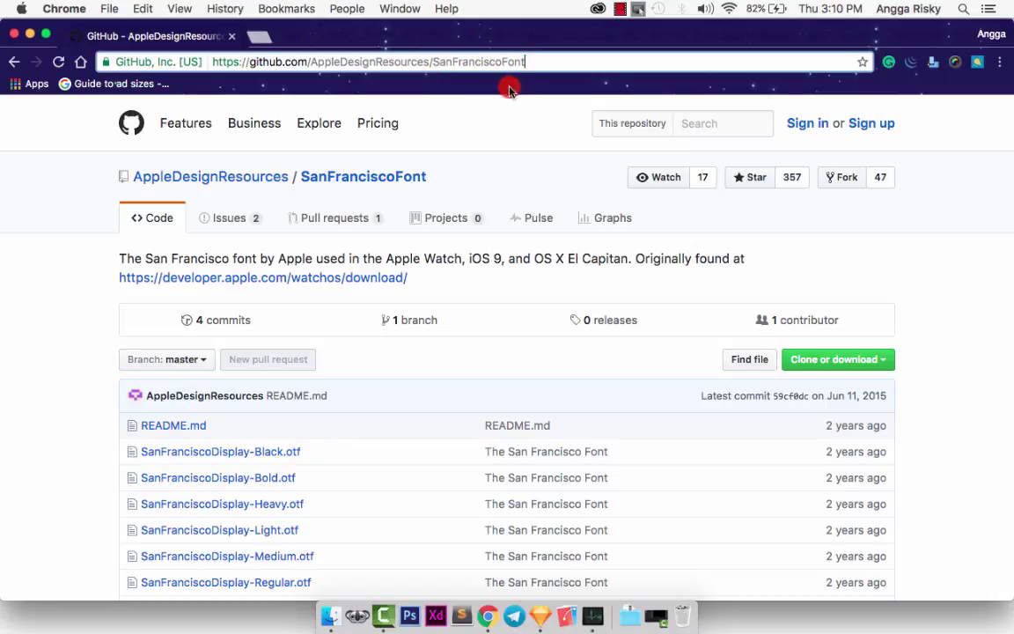
pyautogui.click(509, 143)
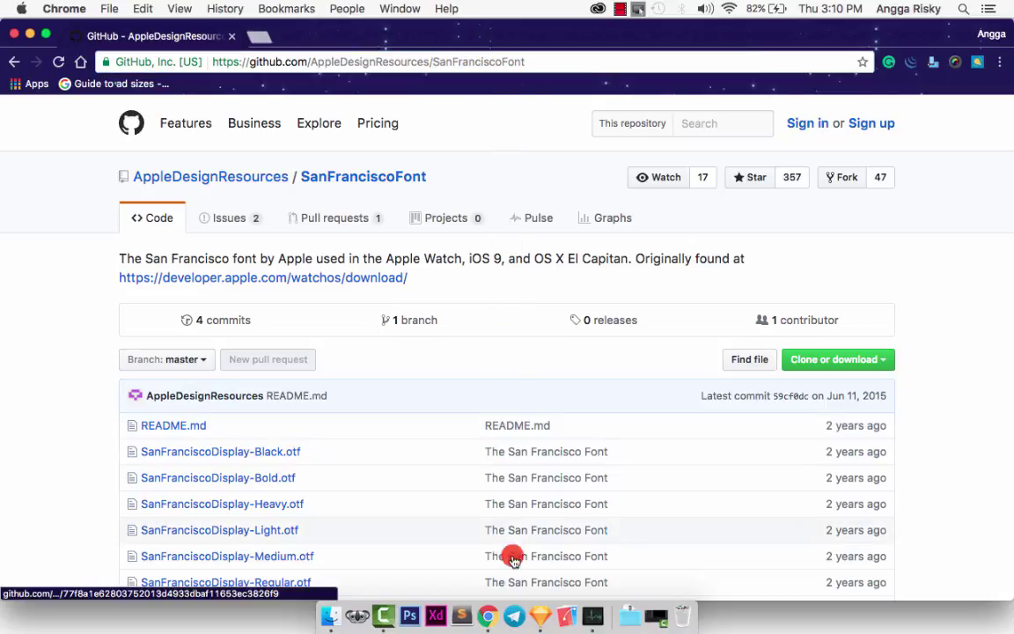
pyautogui.click(541, 615)
# Open the iOS UI Design template as an Untitled document, accepting the missing SF fonts
pyautogui.click(617, 97)
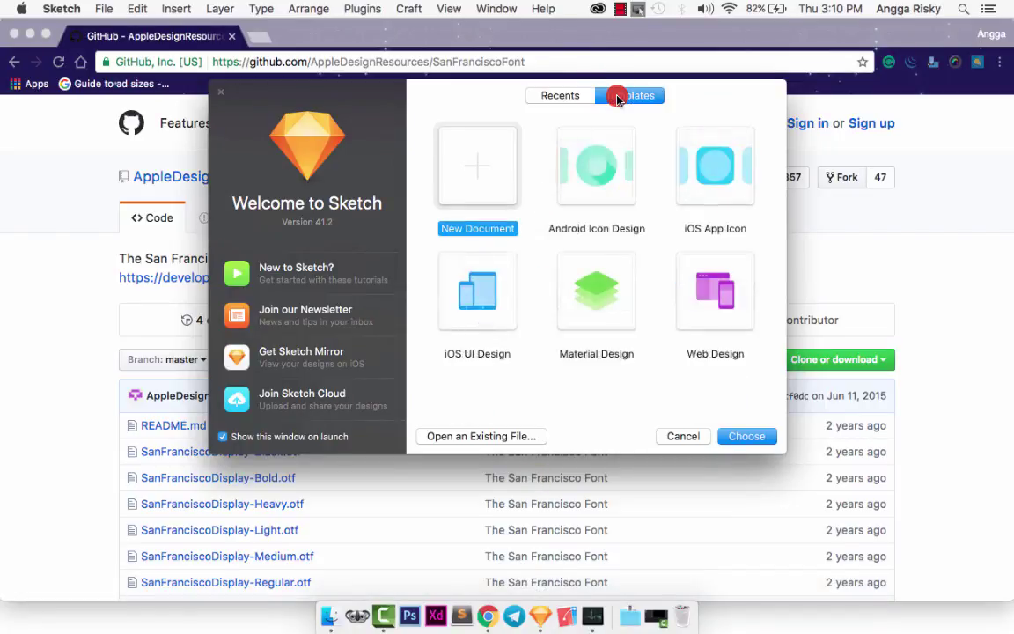
pyautogui.click(504, 275)
pyautogui.doubleClick(504, 275)
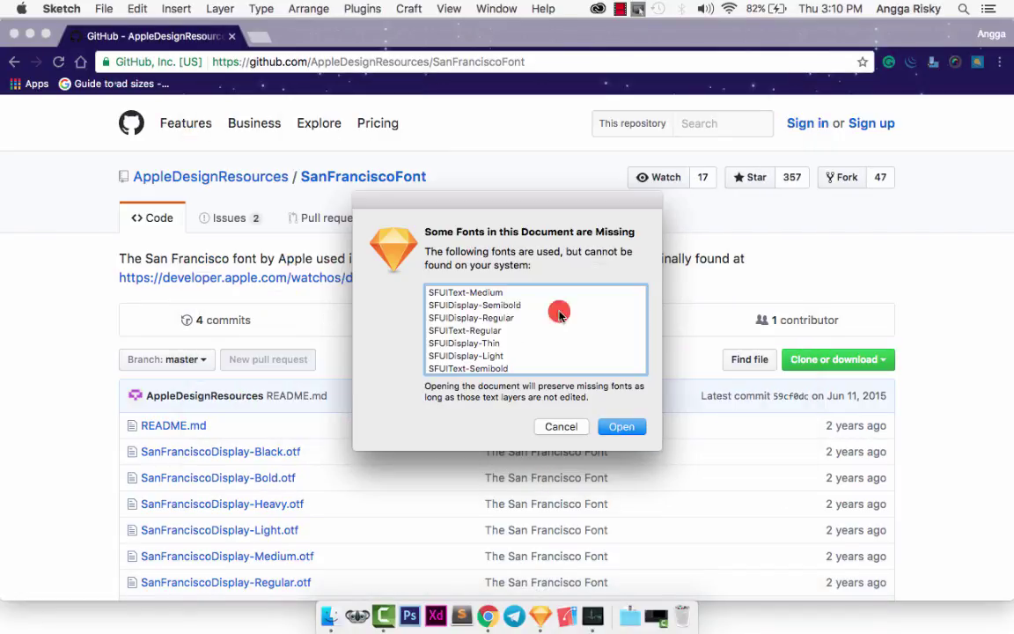
pyautogui.click(622, 426)
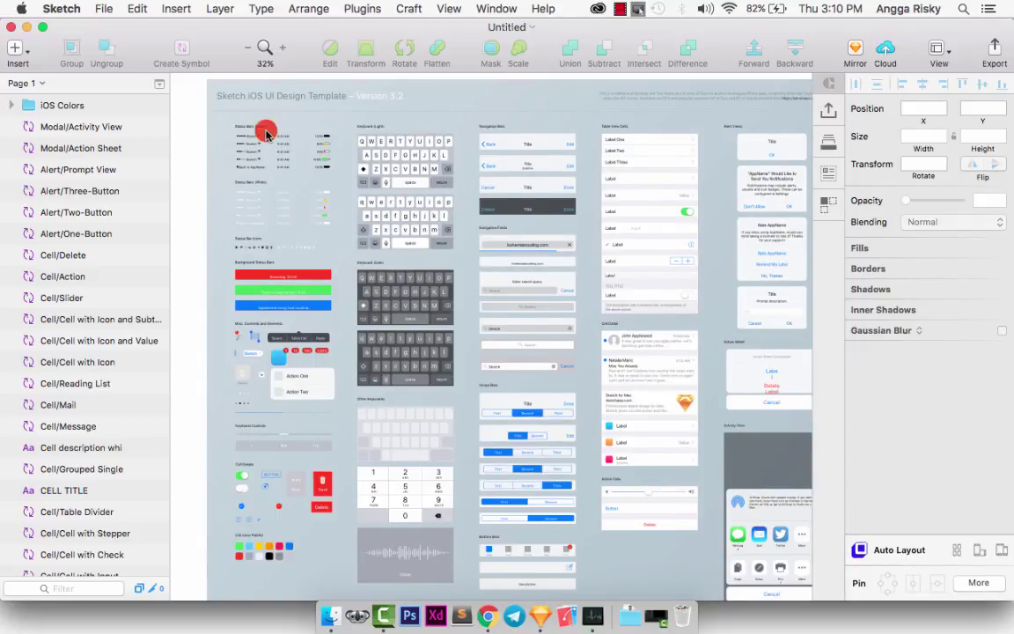
pyautogui.scroll(-1, 264, 130)
# Add a page named Test containing a 320×568 iPhone SE artboard
pyautogui.click(159, 85)
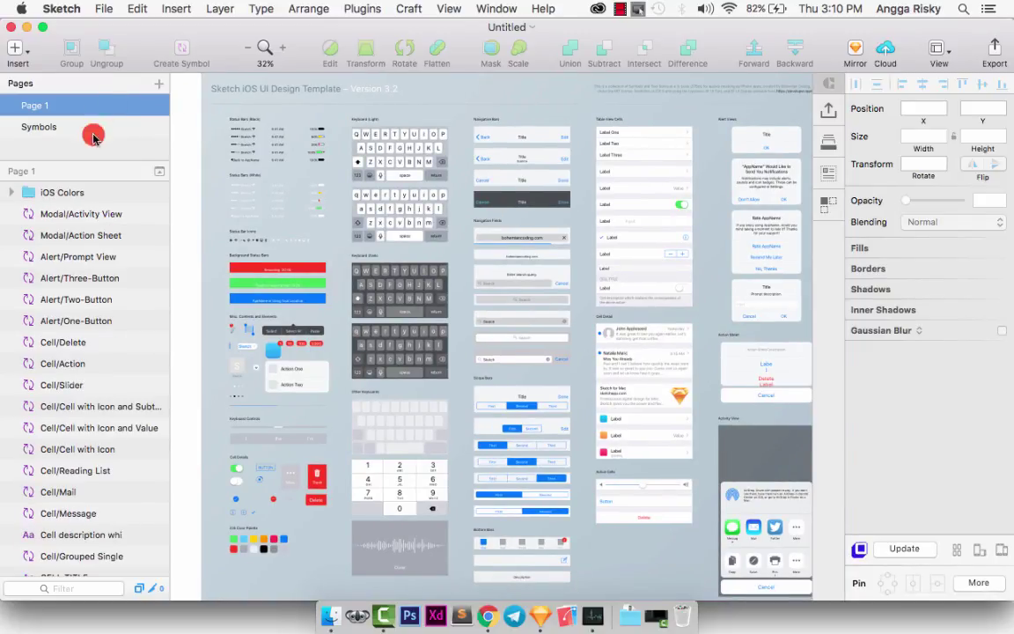
pyautogui.click(161, 85)
pyautogui.write('T')
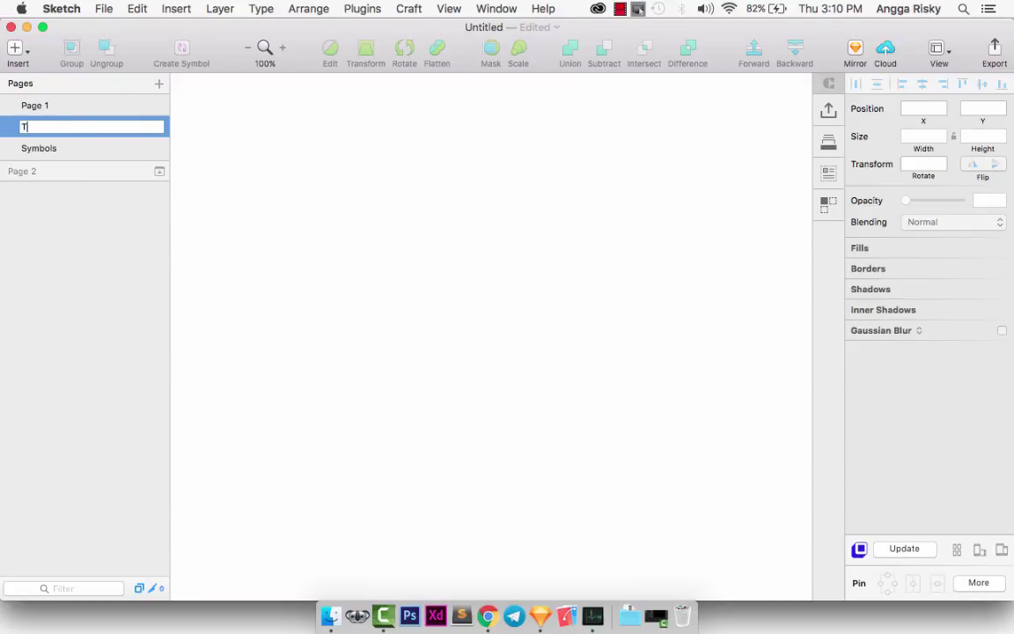
pyautogui.write('est')
pyautogui.press('Return')
pyautogui.press('a')
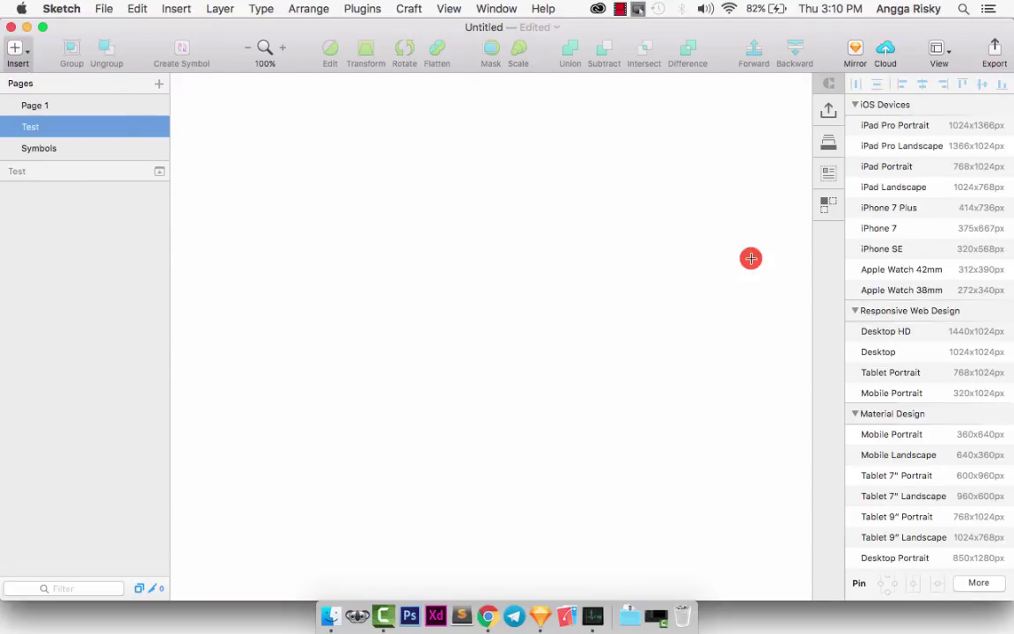
pyautogui.click(884, 242)
# Add a text layer reading 'HEre' on the artboard, coloured 4E3333
pyautogui.press('t')
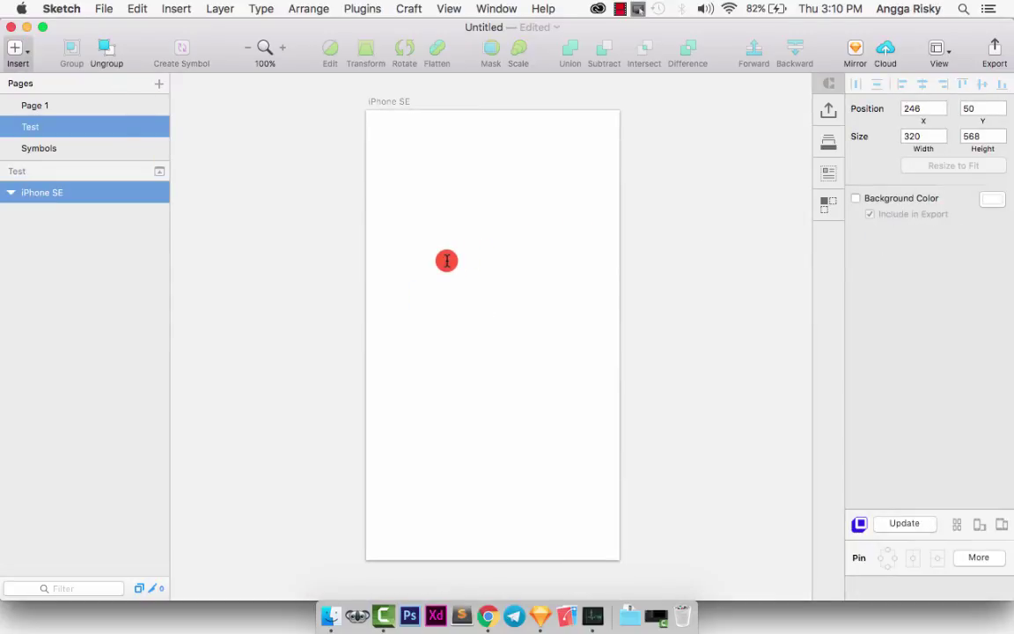
pyautogui.click(446, 261)
pyautogui.press('BackSpace')
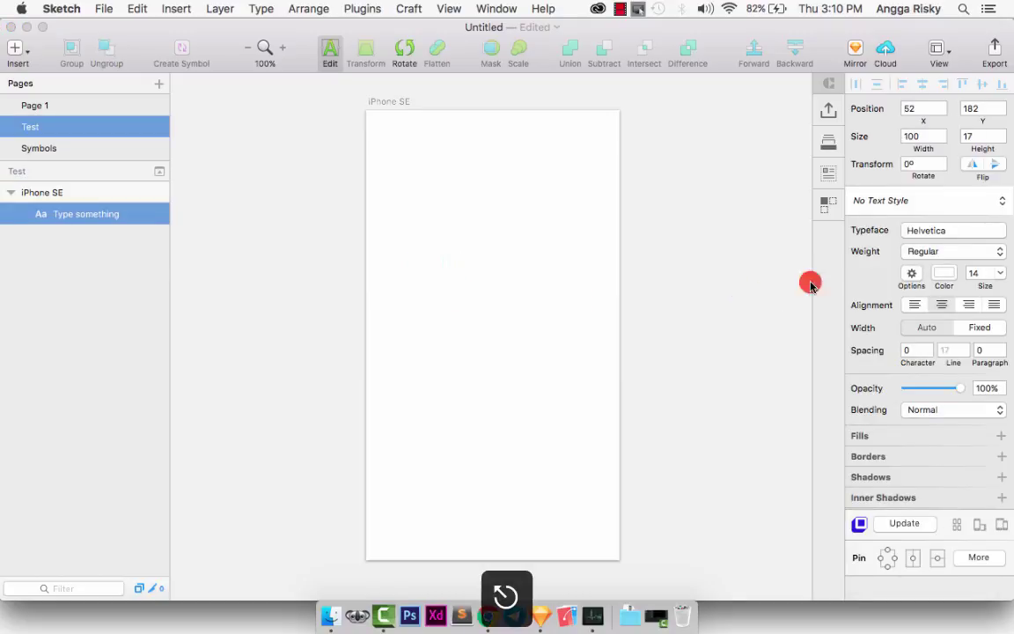
pyautogui.write('HEre')
pyautogui.click(944, 273)
pyautogui.moveTo(899, 368); pyautogui.dragTo(907, 385)
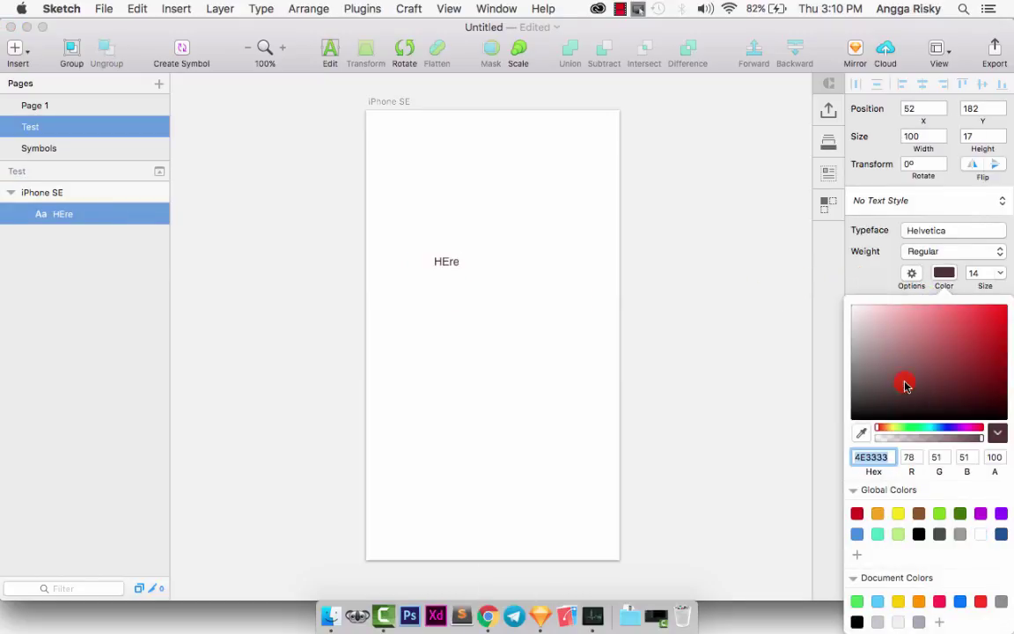
pyautogui.click(948, 231)
# Set the HEre text to .SF NS Display at 72 pt
pyautogui.click(951, 231)
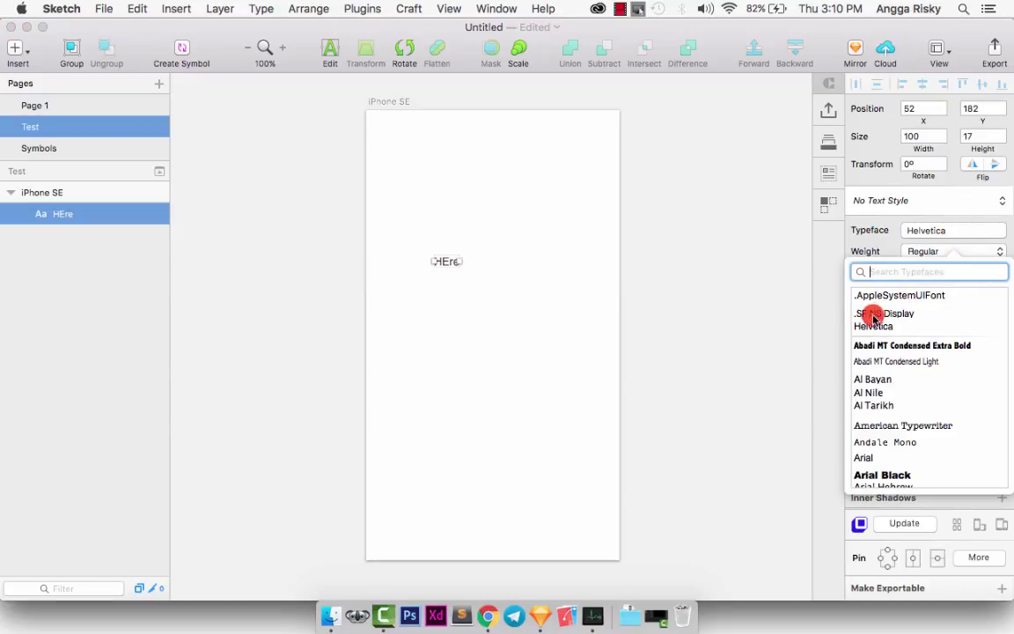
pyautogui.click(878, 314)
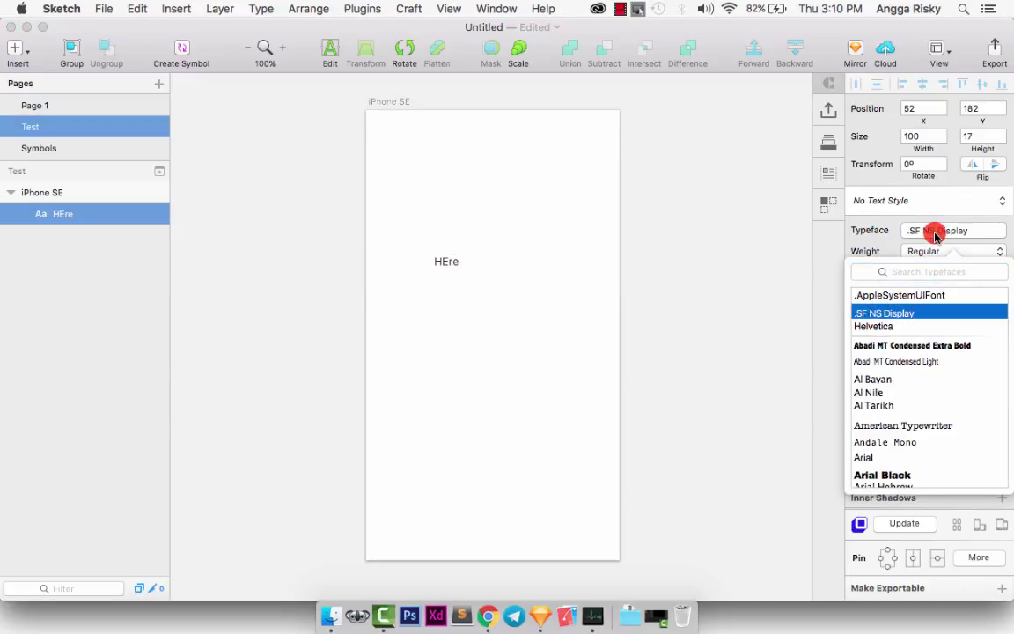
pyautogui.click(936, 233)
pyautogui.click(1001, 273)
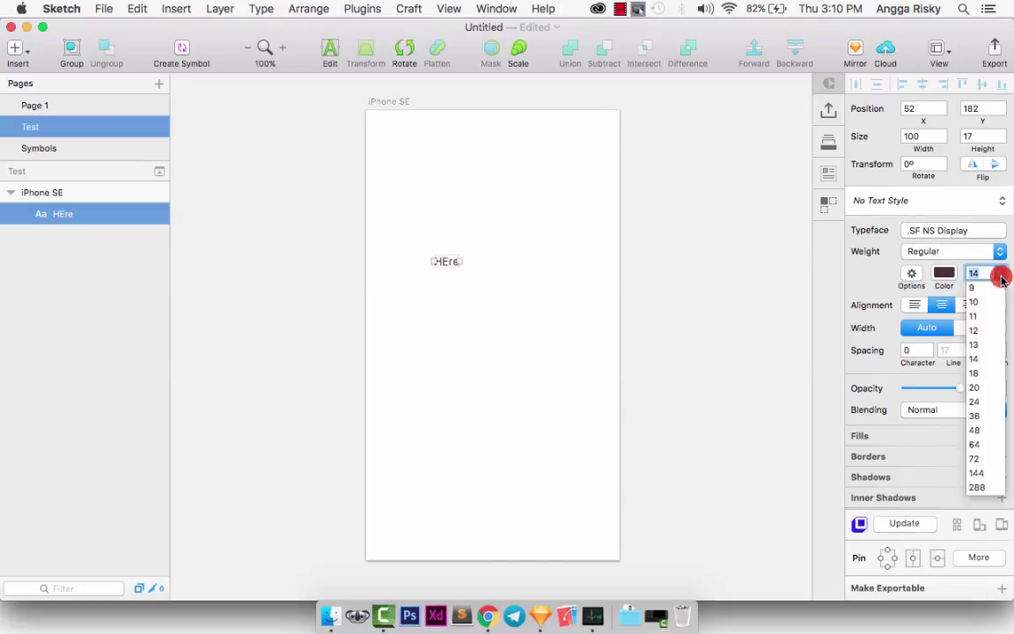
pyautogui.click(982, 447)
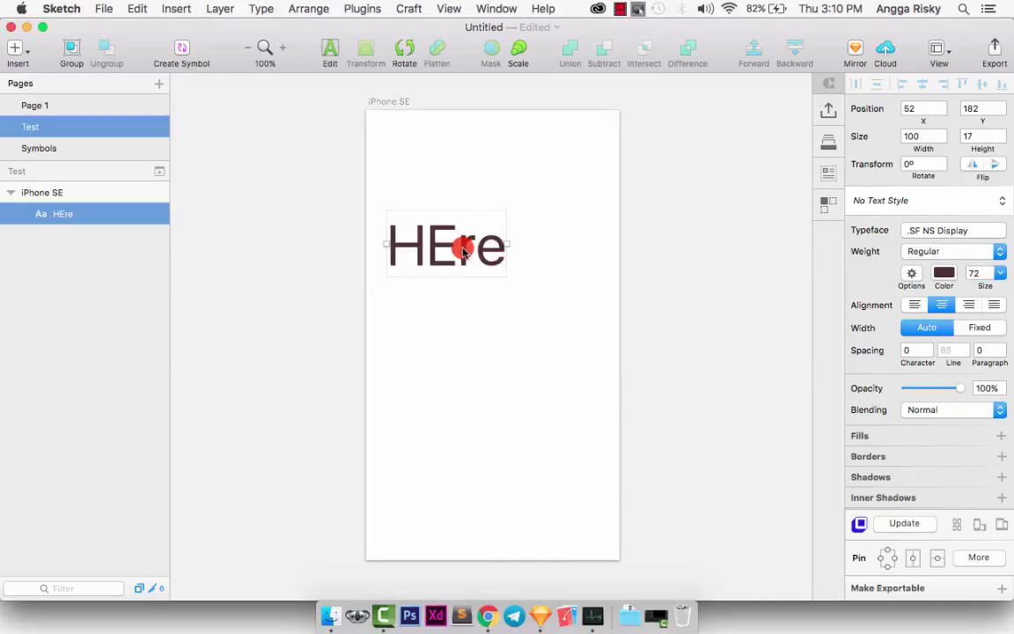
# Move HEre toward the artboard centre at 84, 189 and deselect it
pyautogui.moveTo(423, 243); pyautogui.dragTo(466, 290)
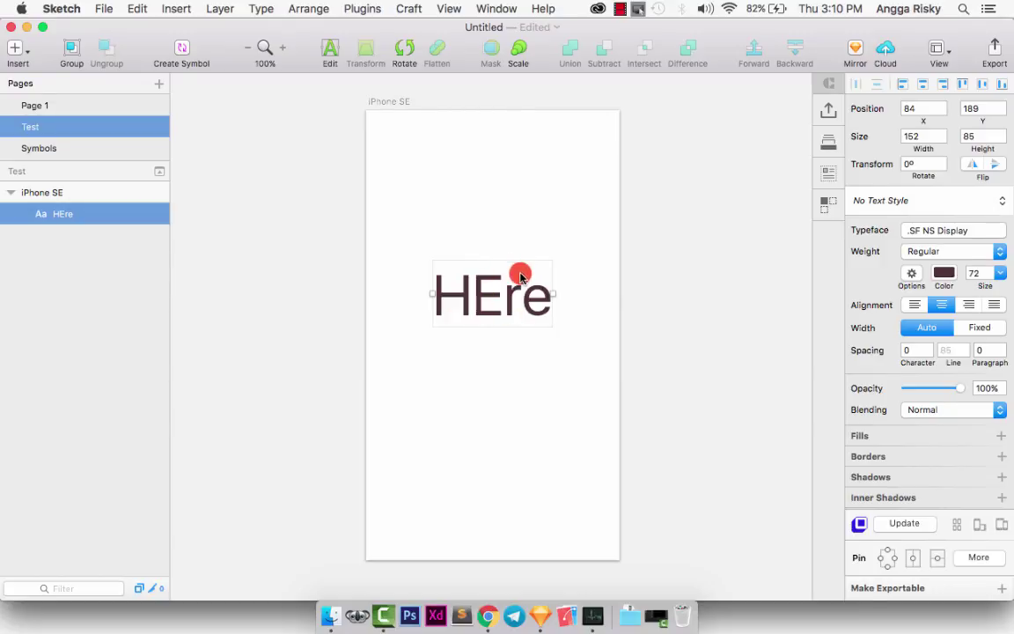
pyautogui.hscroll(-1, 505, 280)
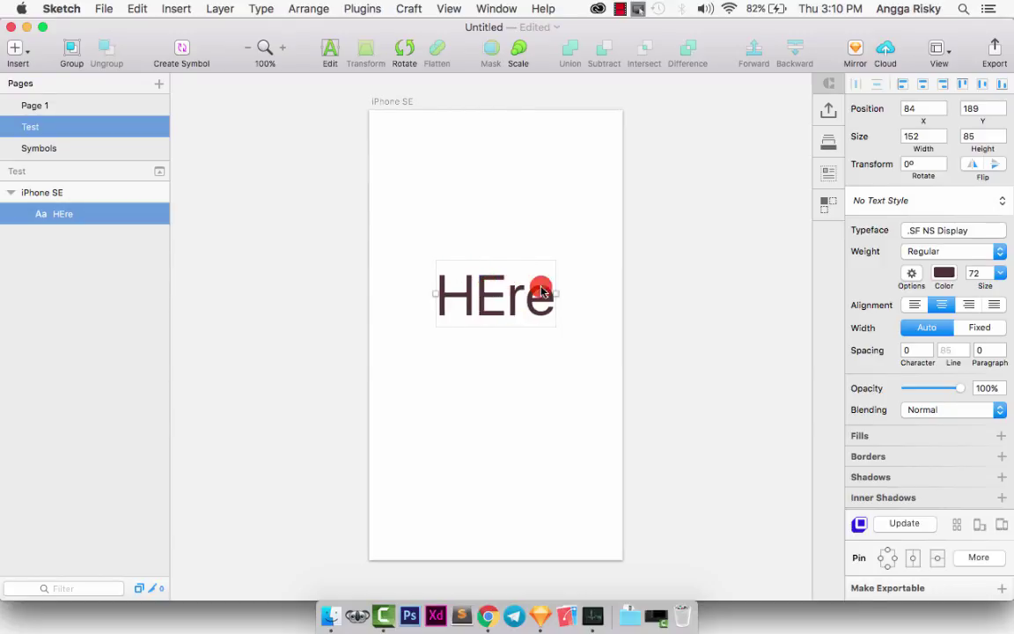
pyautogui.click(663, 211)
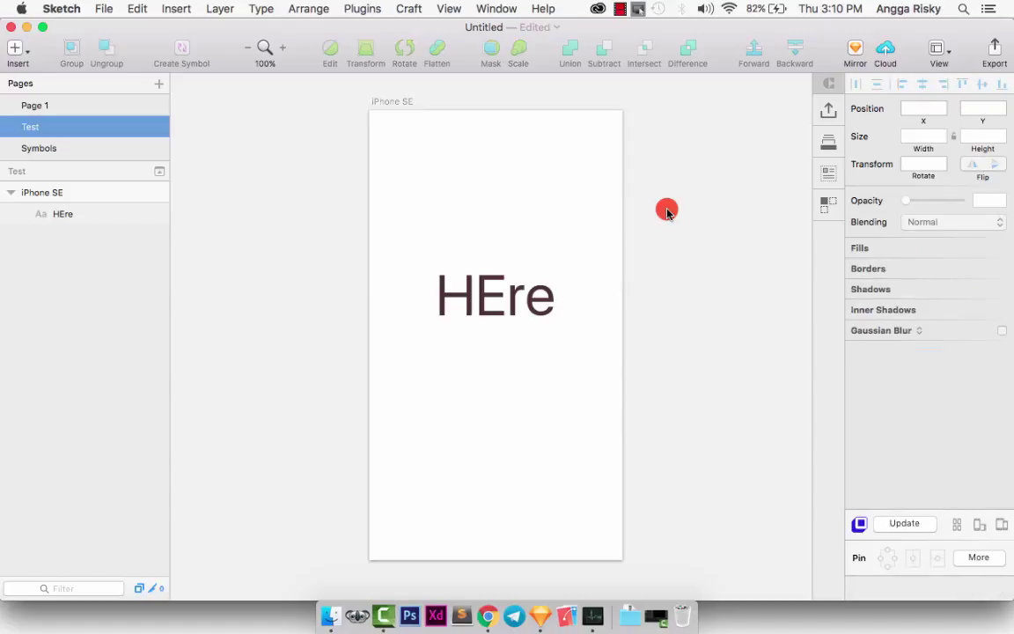